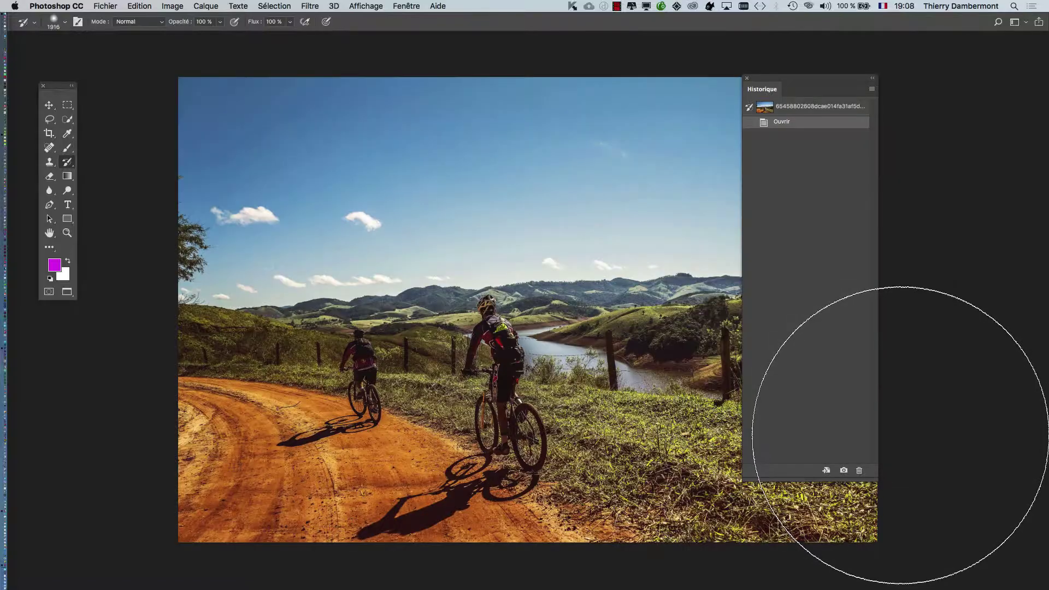
- Reposition the photo, move the History panel clear of it and switch to the Move tool
drag(485, 243, 412, 242)
drag(786, 80, 879, 89)
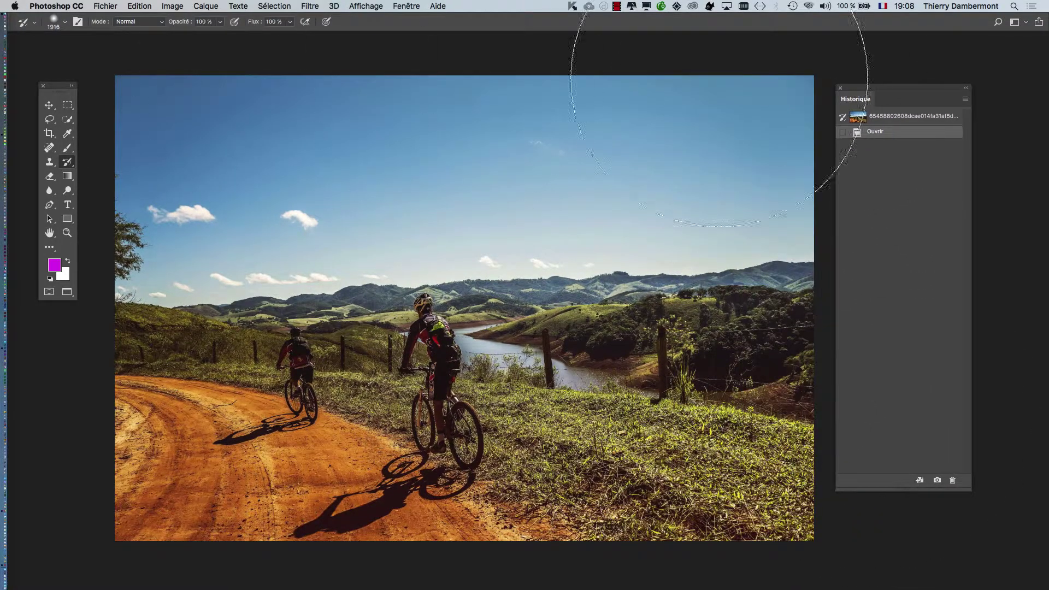
click(48, 106)
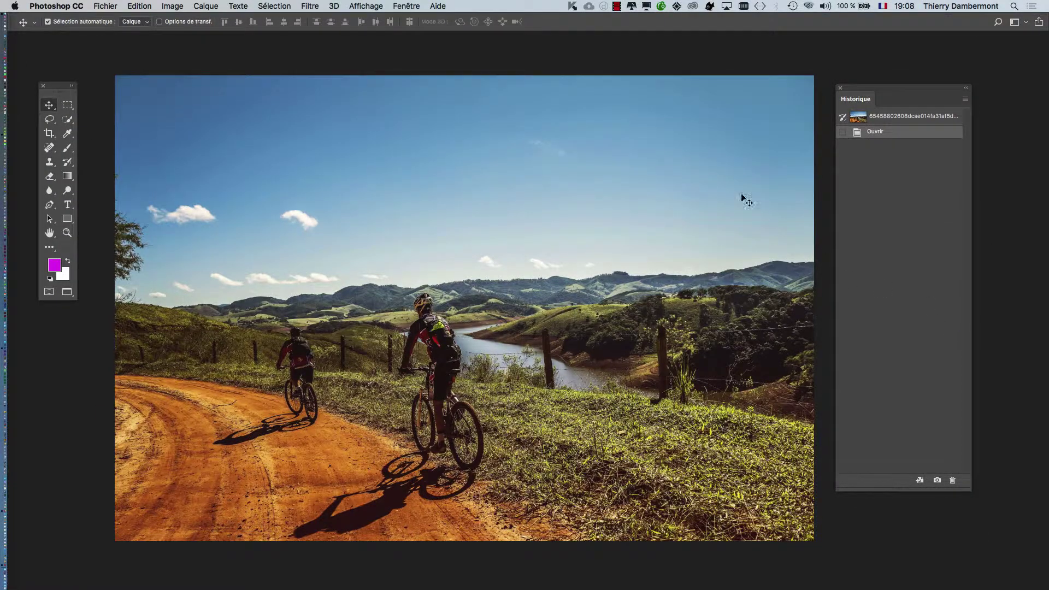
click(406, 6)
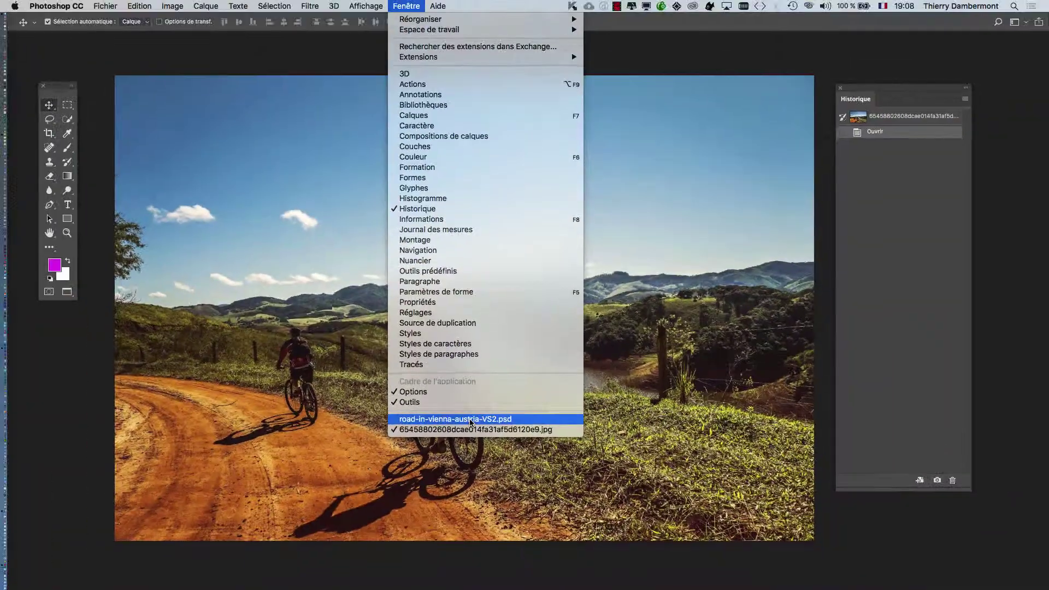
key(Escape)
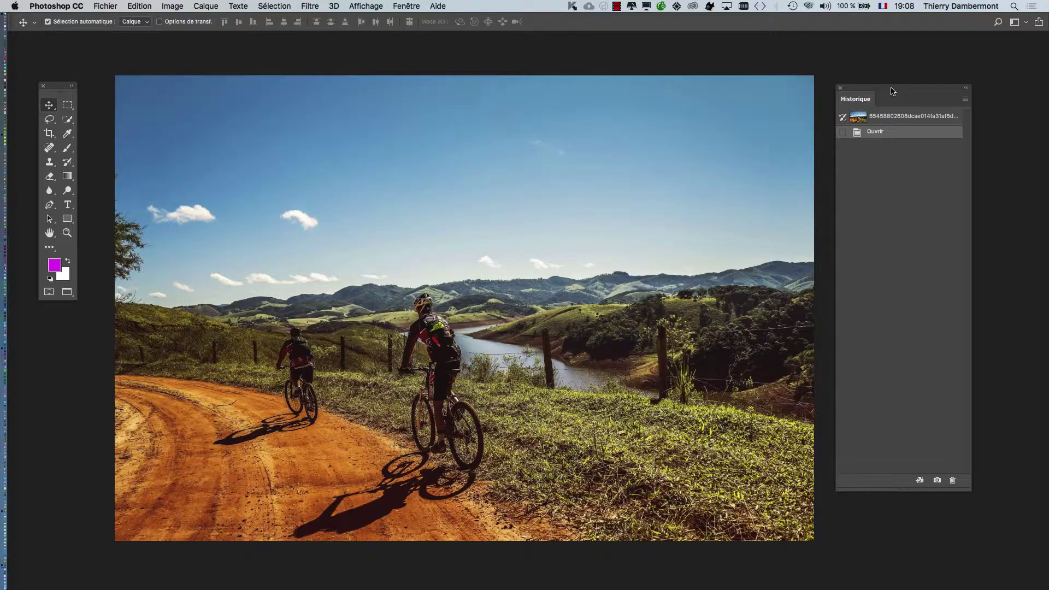
drag(913, 90, 973, 94)
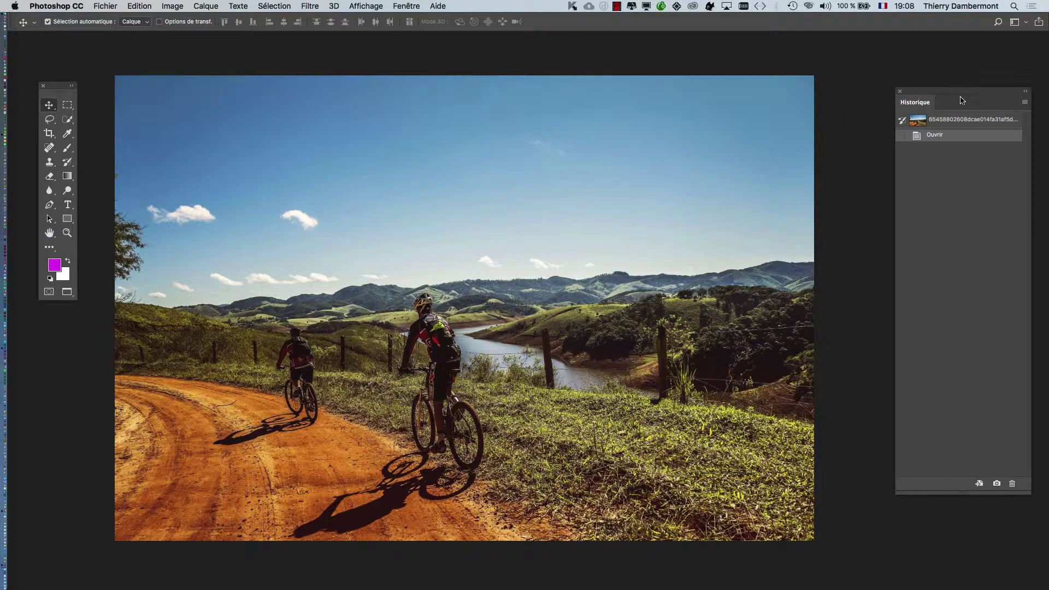
- Darken the whole photo with a Curves adjustment by lowering the RGB curve's white point to an output of about 70
click(172, 6)
mouse_move(188, 36)
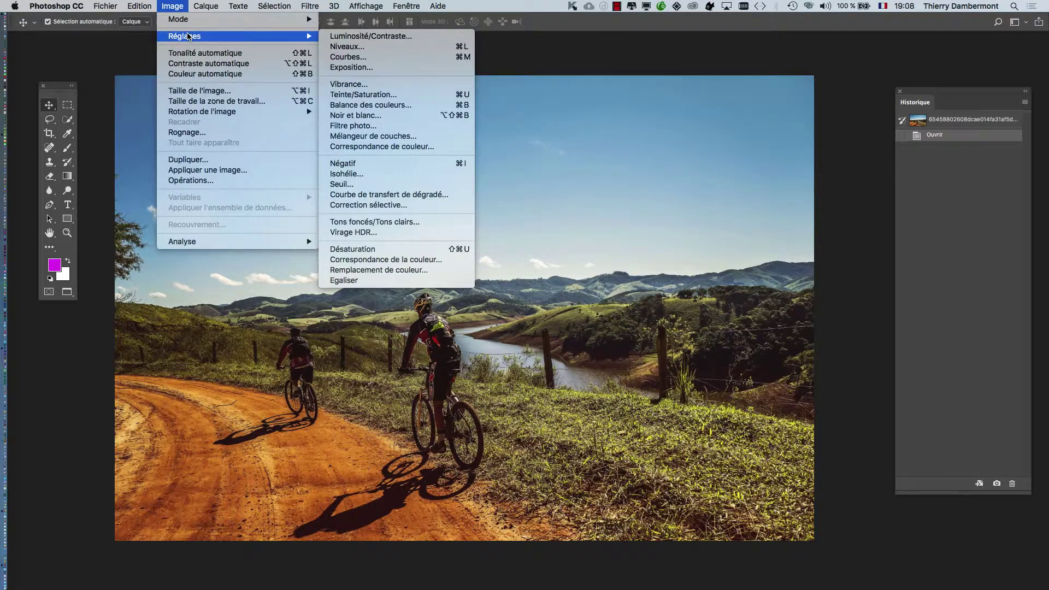
click(443, 56)
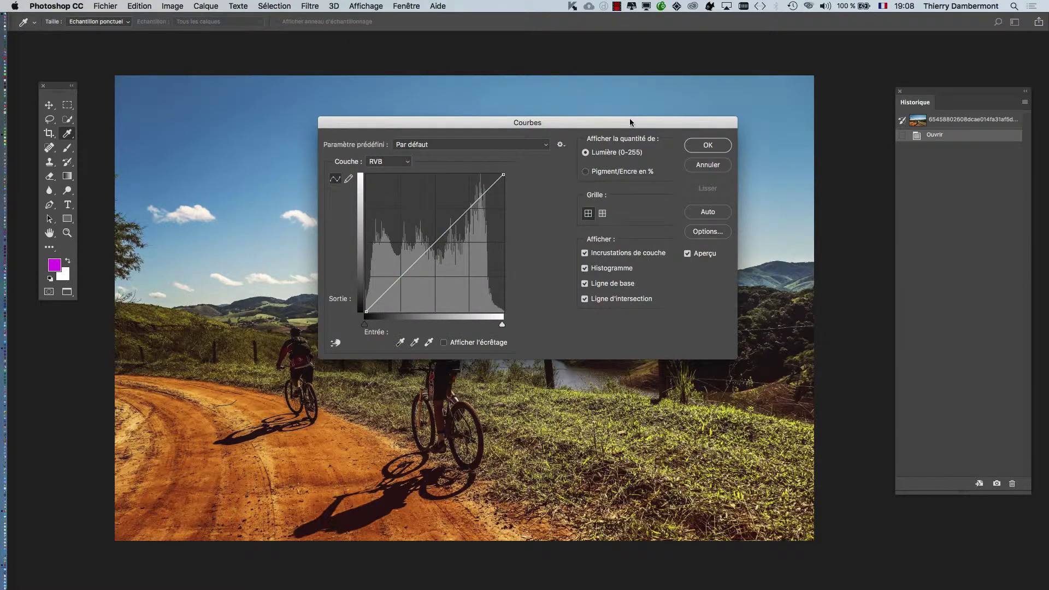
drag(631, 122, 898, 64)
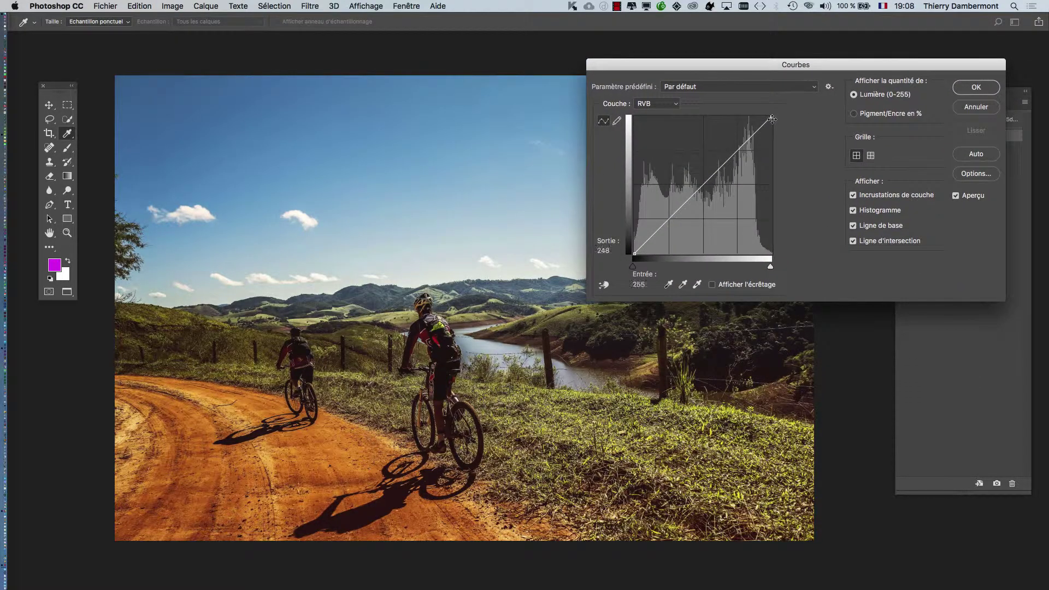
drag(773, 129, 775, 111)
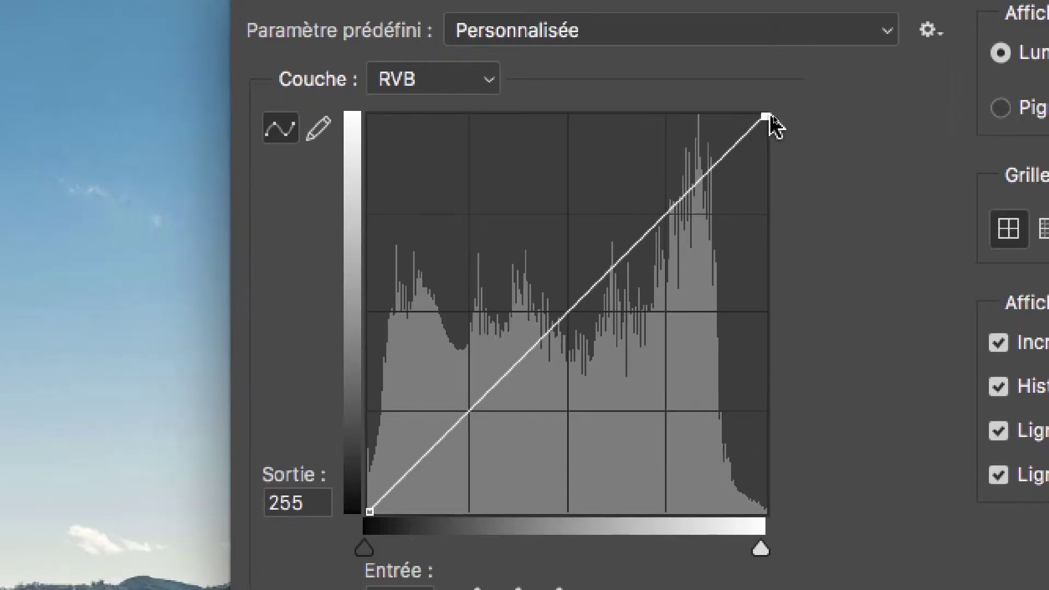
drag(769, 116, 787, 275)
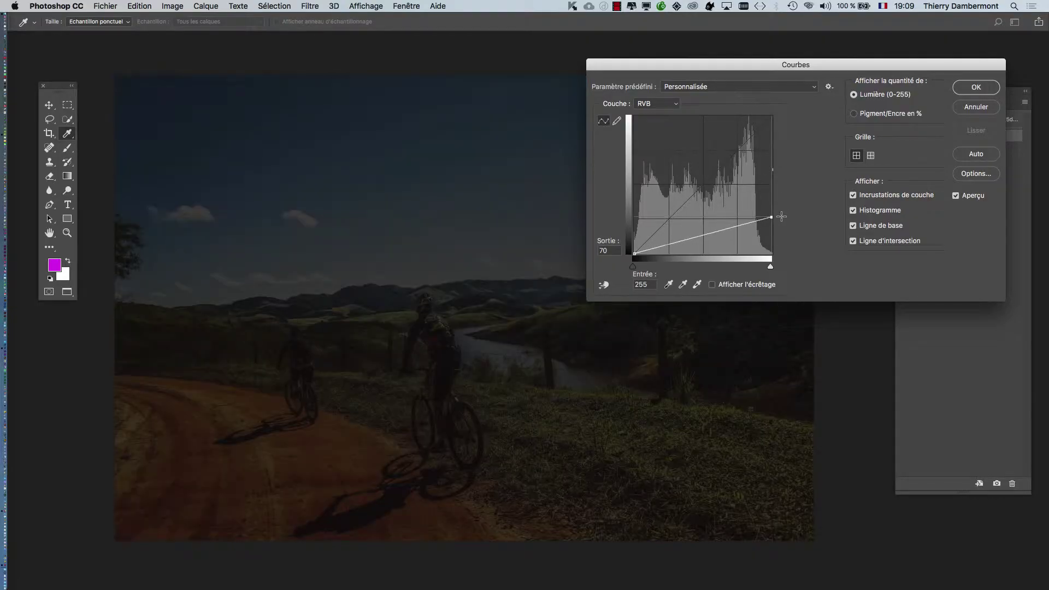
click(976, 88)
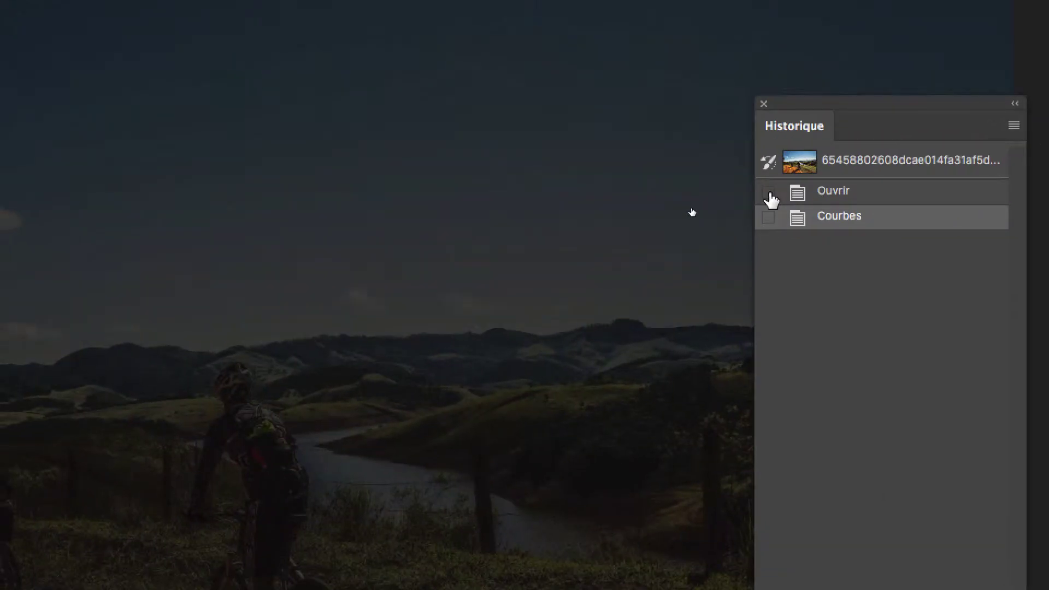
- Set the Ouvrir state as the history source and paint the original brightness back over the photo's centre with the History Brush
click(781, 239)
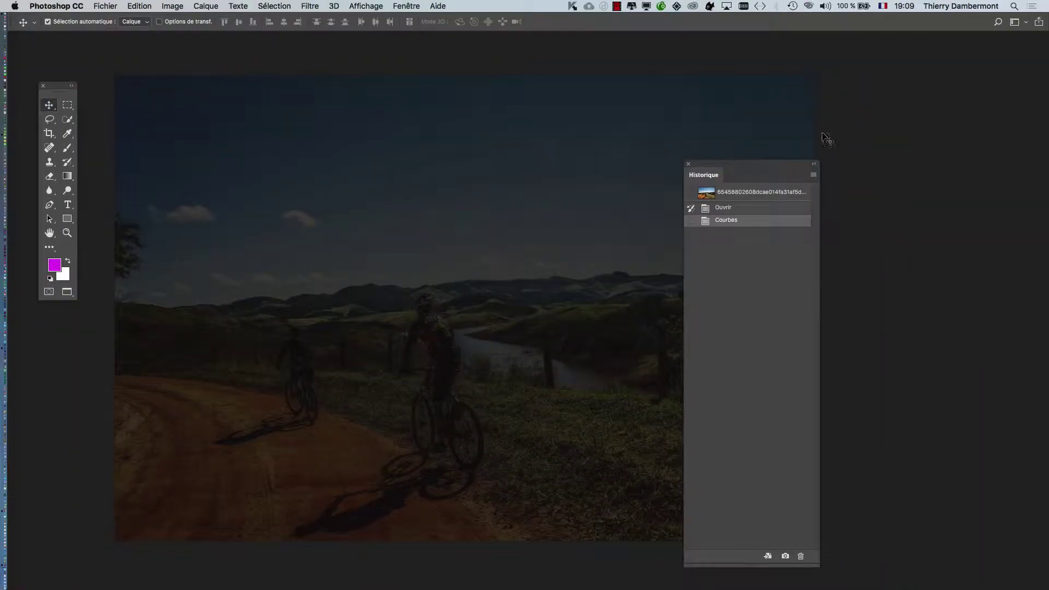
drag(719, 167, 912, 169)
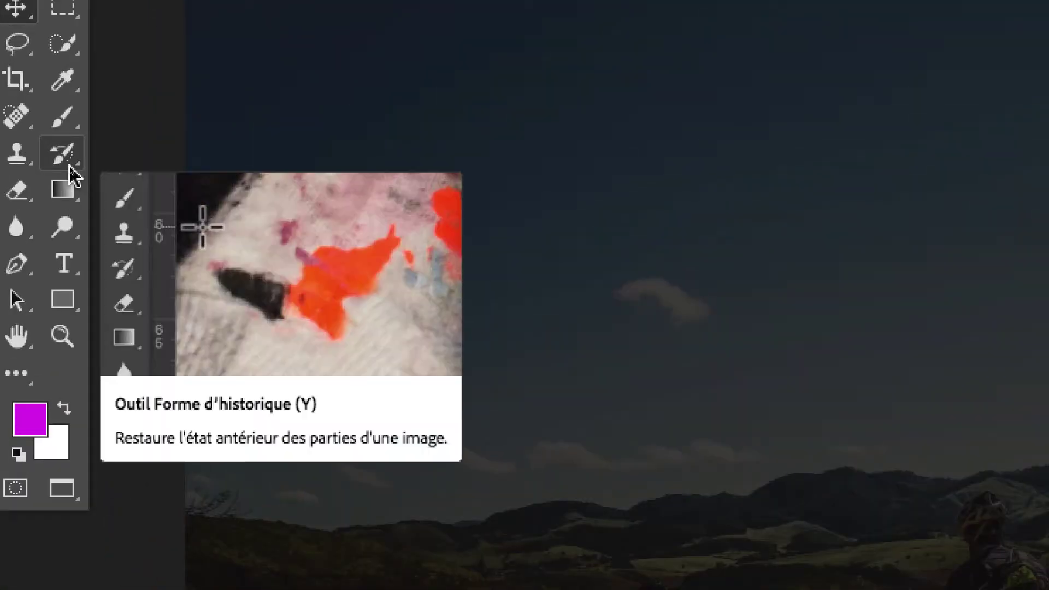
click(70, 170)
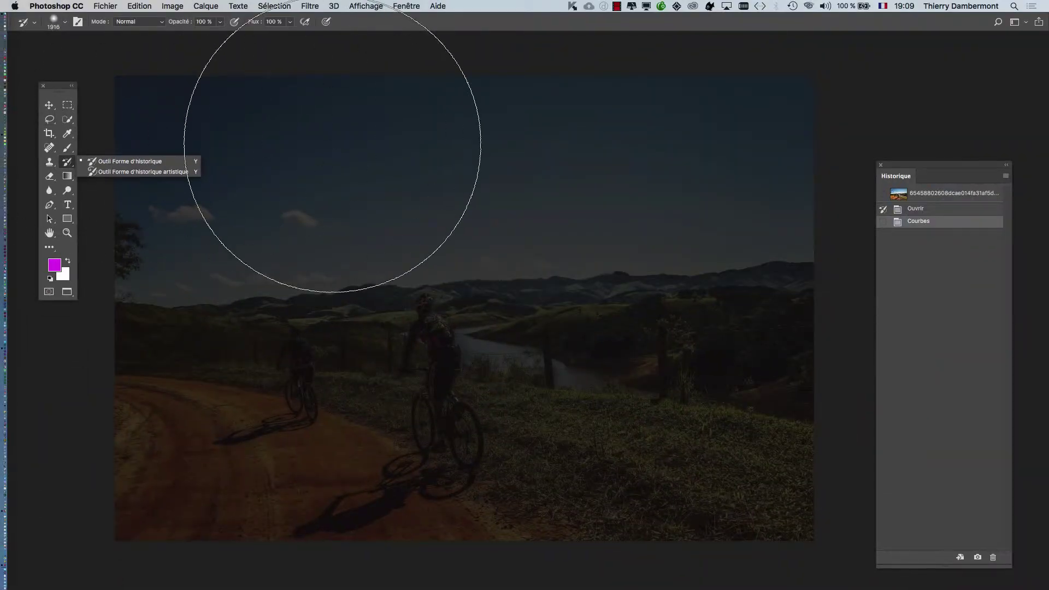
click(388, 304)
mouse_move(499, 274)
mouse_down()
mouse_move(469, 297)
mouse_move(304, 246)
mouse_move(596, 362)
mouse_move(529, 243)
mouse_move(313, 314)
mouse_up()
scroll(612, 323, down, 1)
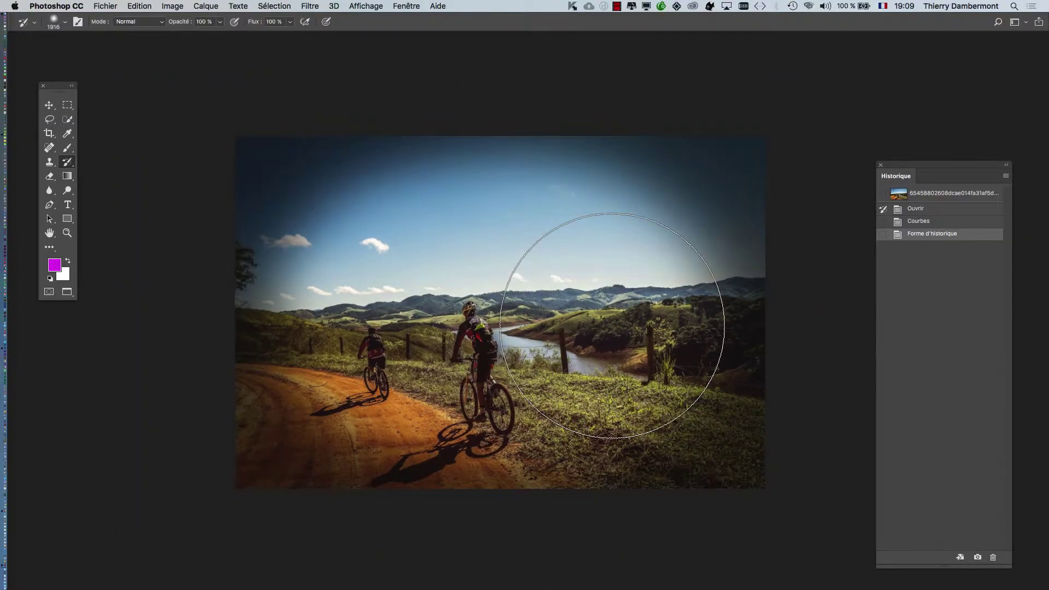
scroll(576, 311, down, 3)
scroll(576, 312, right, 3)
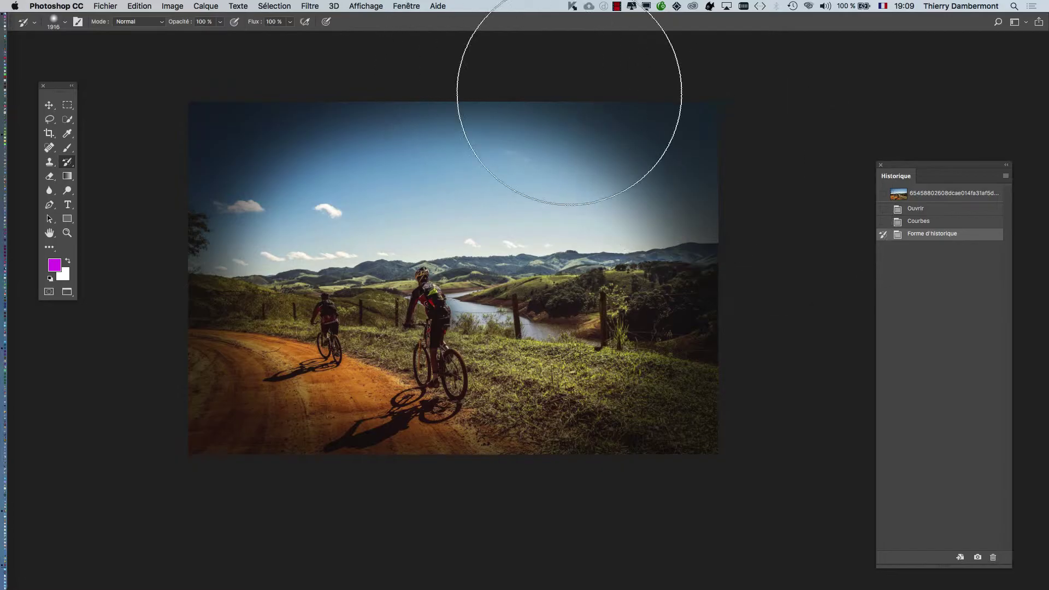
- Paint the dark Courbes state over the photo's edges with the History Brush, and paint the Ouvrir state back over the central area
drag(325, 86, 438, 142)
scroll(640, 314, up, 3)
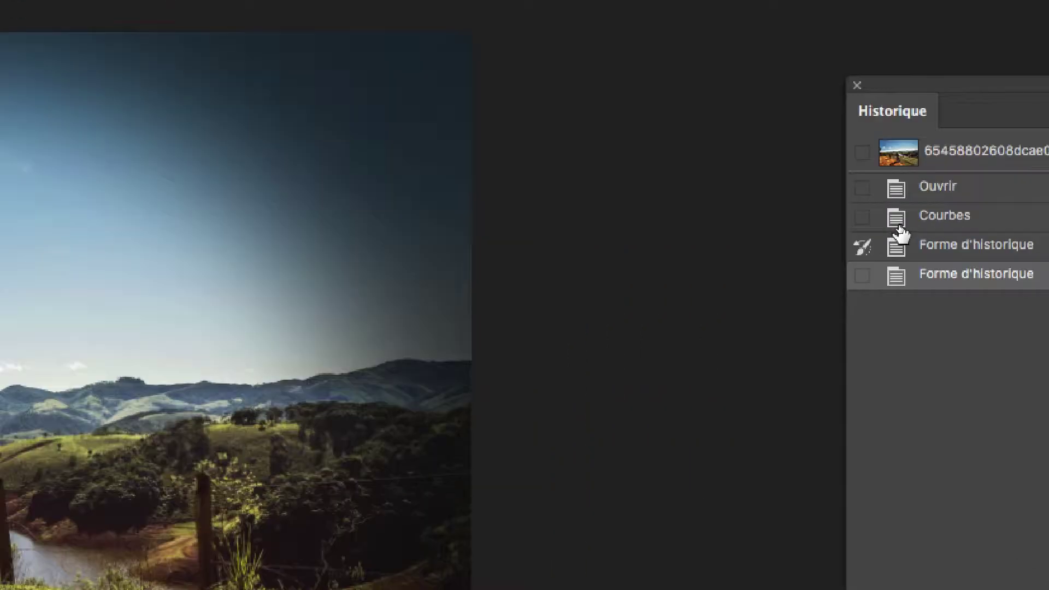
click(863, 216)
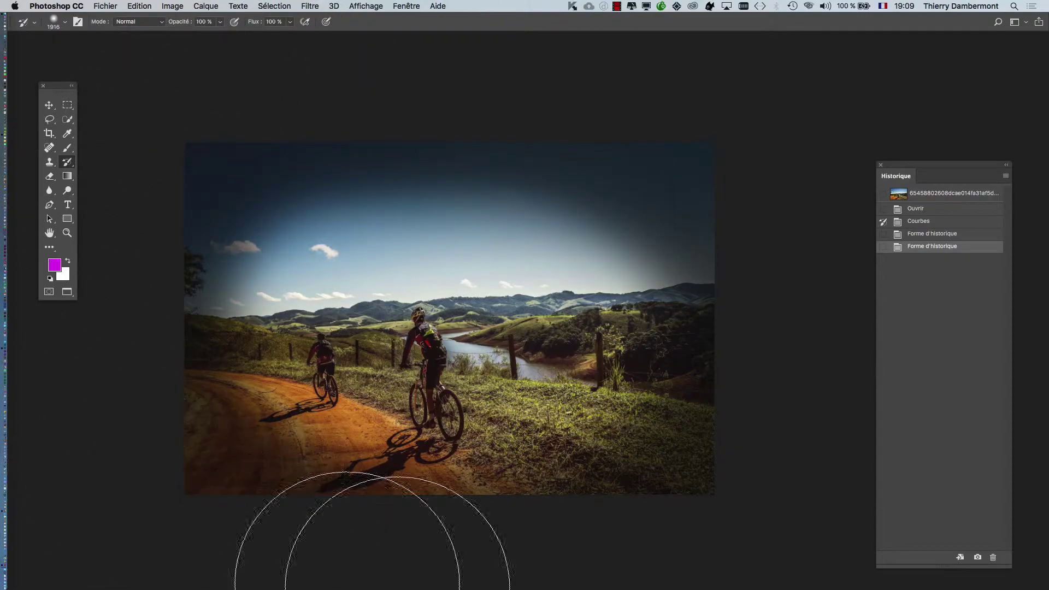
click(832, 563)
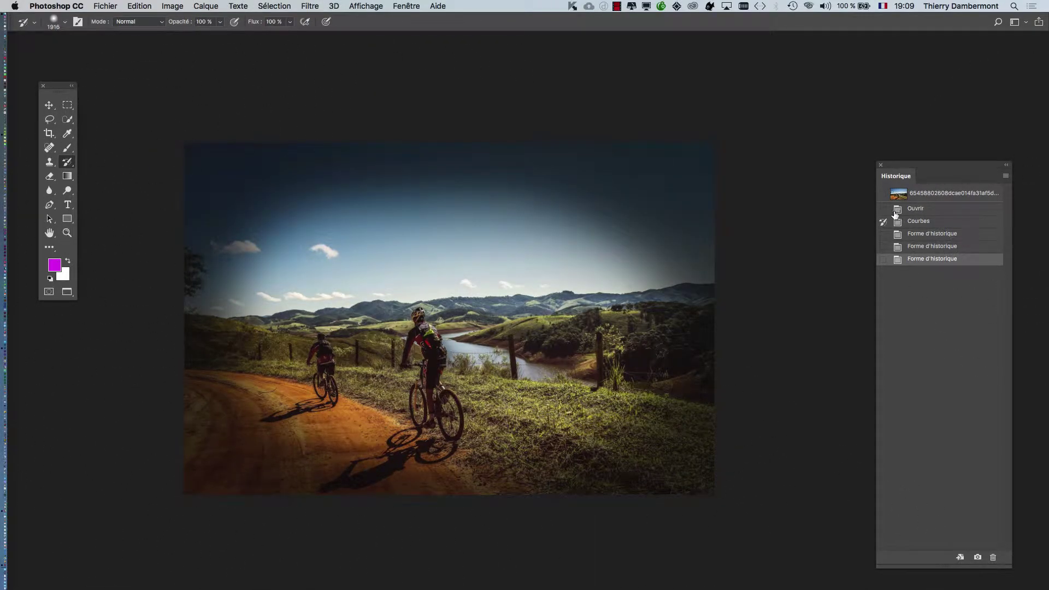
mouse_move(375, 246)
mouse_down()
mouse_move(398, 234)
mouse_move(508, 281)
mouse_move(570, 334)
mouse_move(429, 382)
mouse_move(317, 300)
mouse_move(307, 250)
mouse_move(296, 257)
mouse_move(350, 311)
mouse_move(598, 271)
mouse_move(586, 265)
mouse_move(549, 350)
mouse_up()
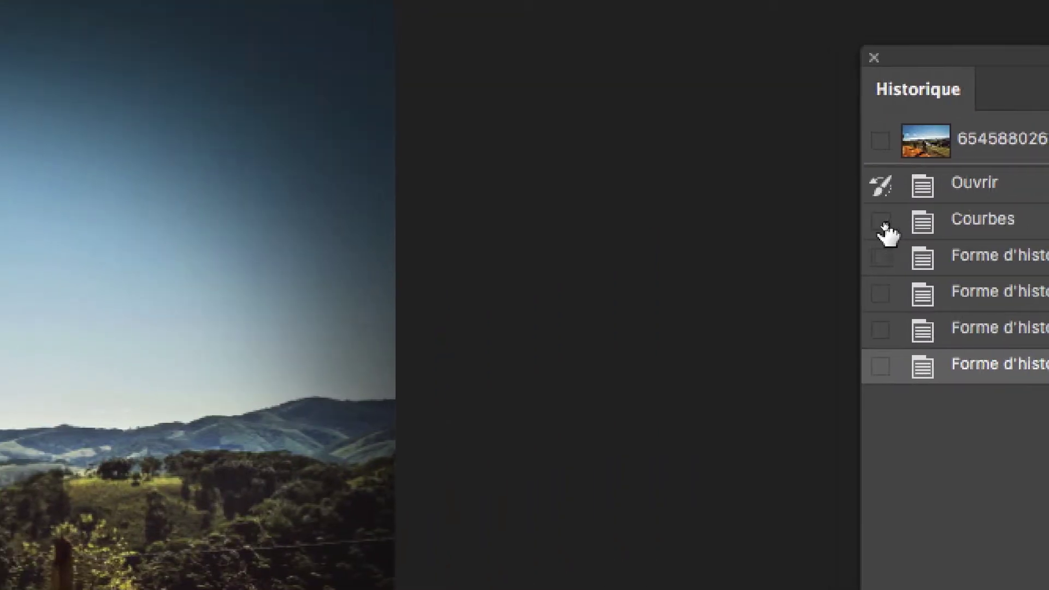
- Set the history source to Courbes, enlarge the History Brush to 2699 and paint the sky and outer edges dark
click(885, 224)
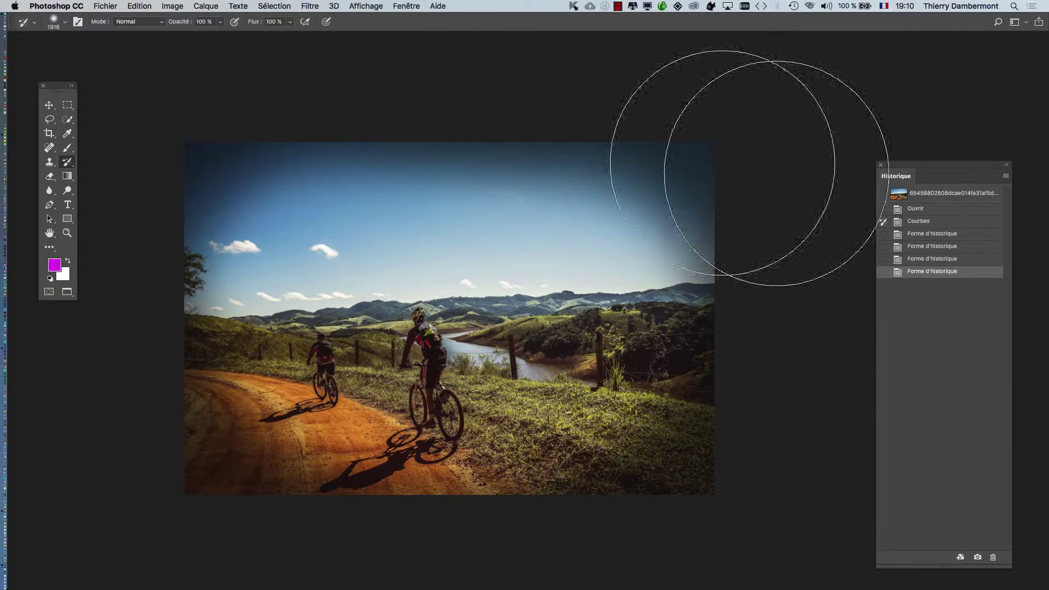
scroll(330, 342, down, 5)
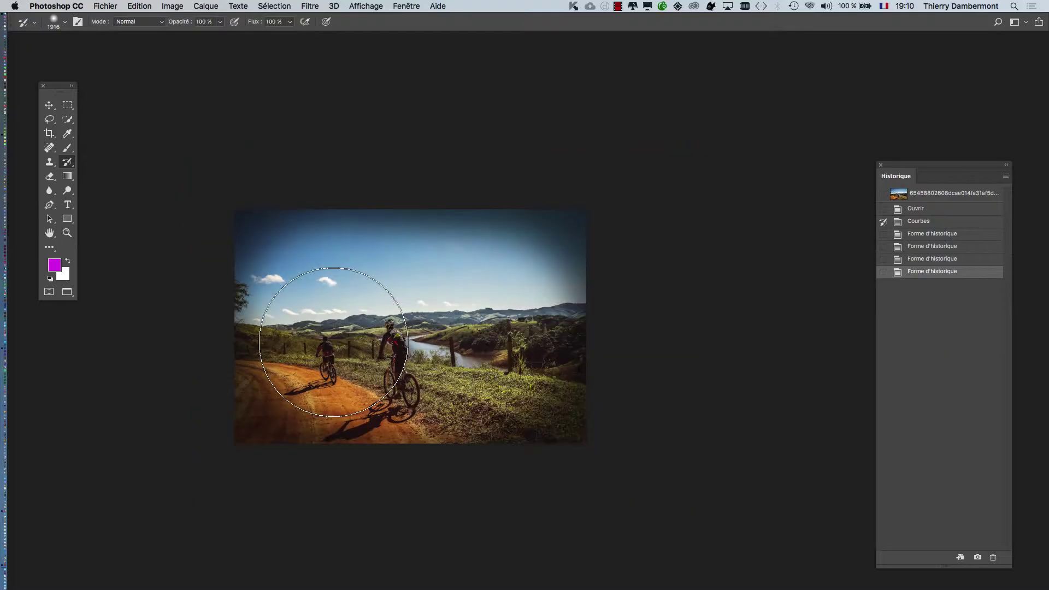
mouse_move(414, 304)
mouse_down()
mouse_move(445, 287)
mouse_move(455, 298)
mouse_up()
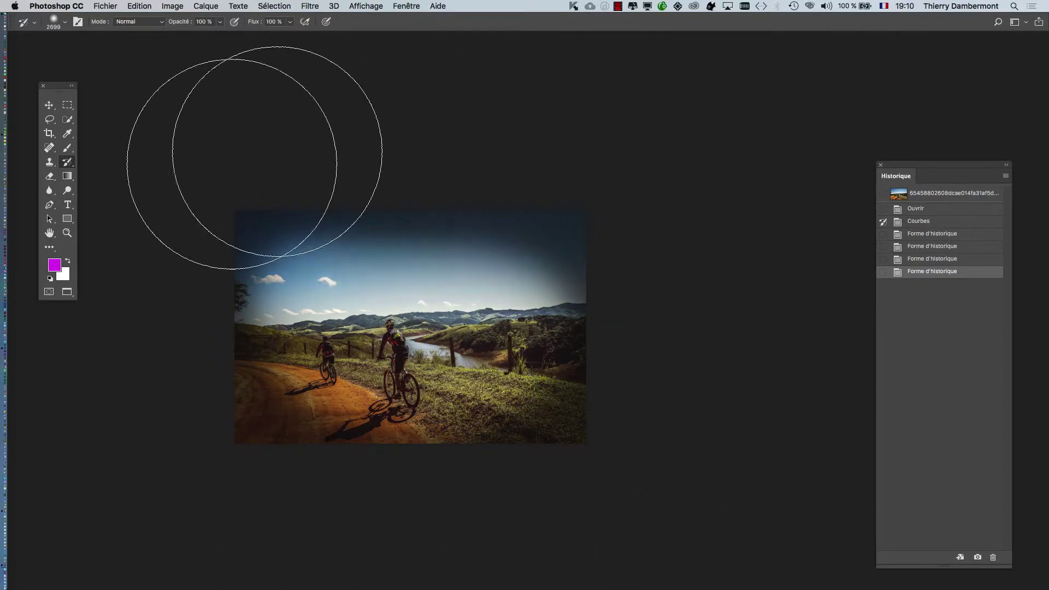
click(164, 211)
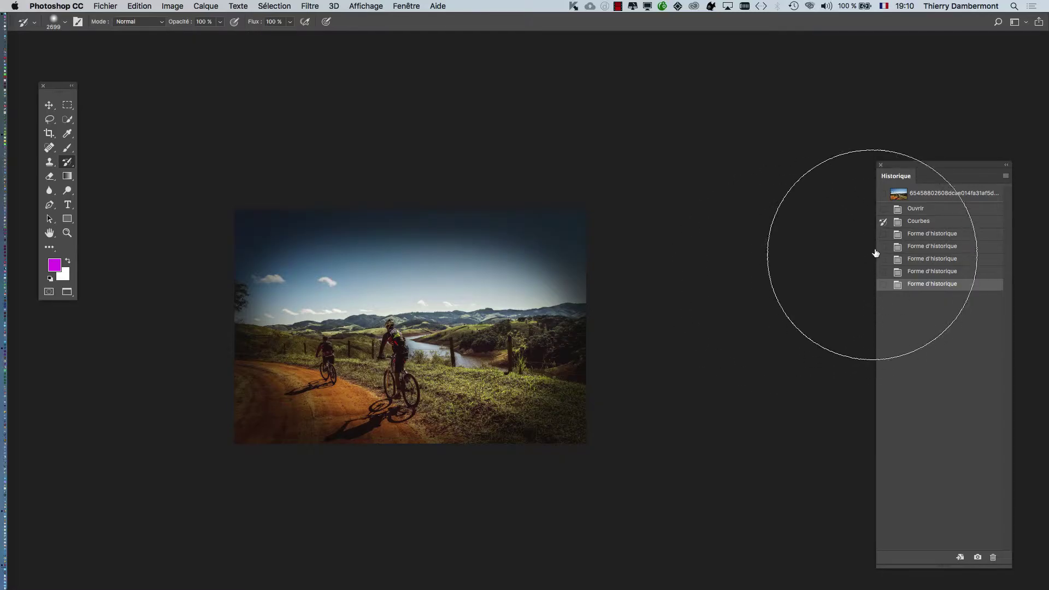
- Set the history source to Ouvrir and paint over the entire photo to restore its original brightness
click(884, 209)
mouse_move(726, 257)
mouse_down()
mouse_move(607, 240)
mouse_move(240, 249)
mouse_move(564, 246)
mouse_move(542, 425)
mouse_move(445, 480)
mouse_move(198, 372)
mouse_move(515, 246)
mouse_up()
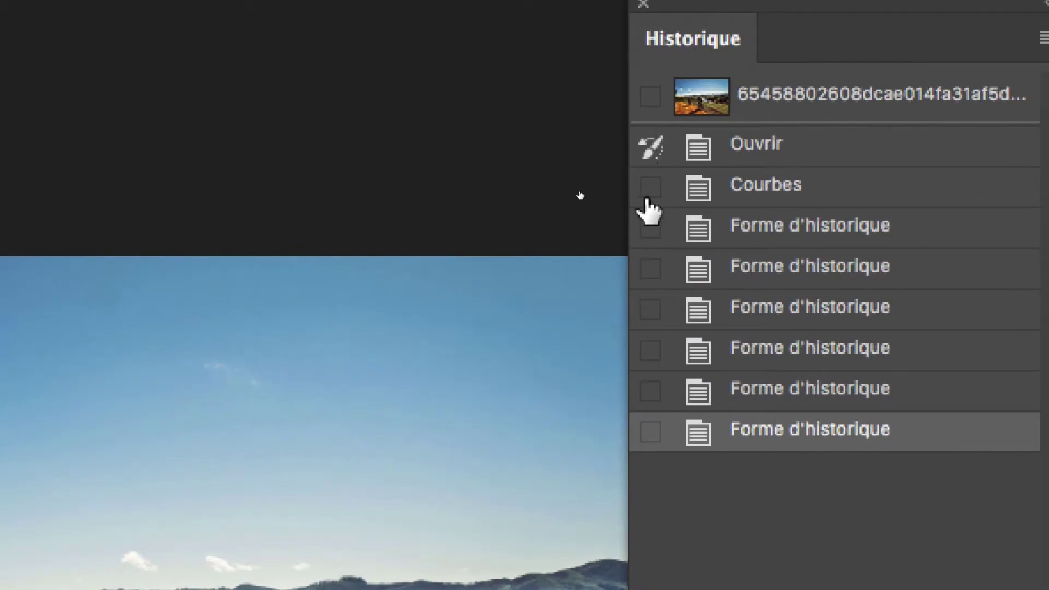
- Set the history source to Courbes, lower the History Brush opacity to 48 % and paint a softer darkening around the photo's edges
click(648, 198)
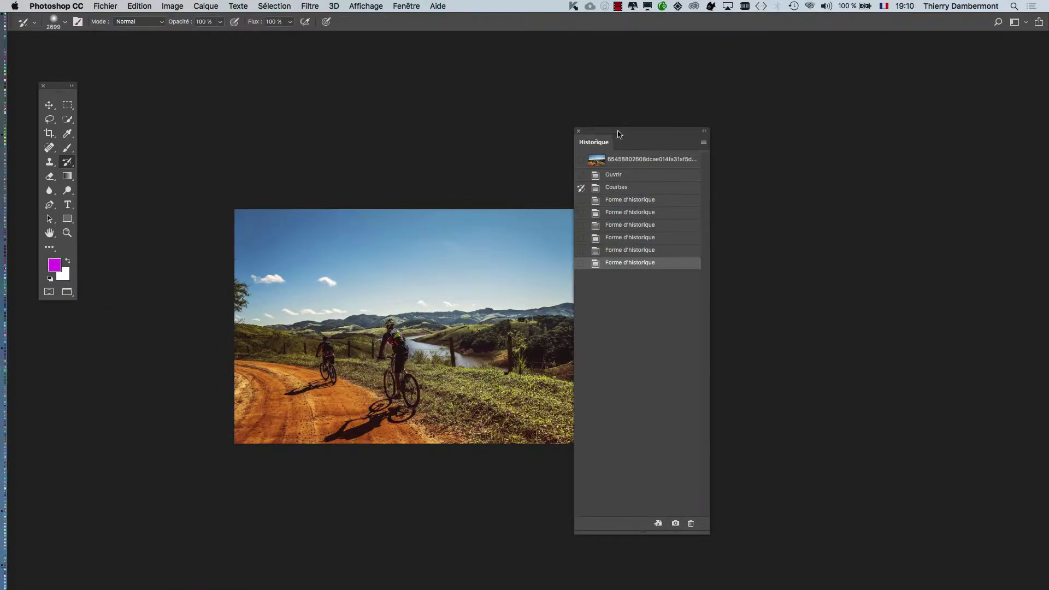
drag(620, 134, 806, 109)
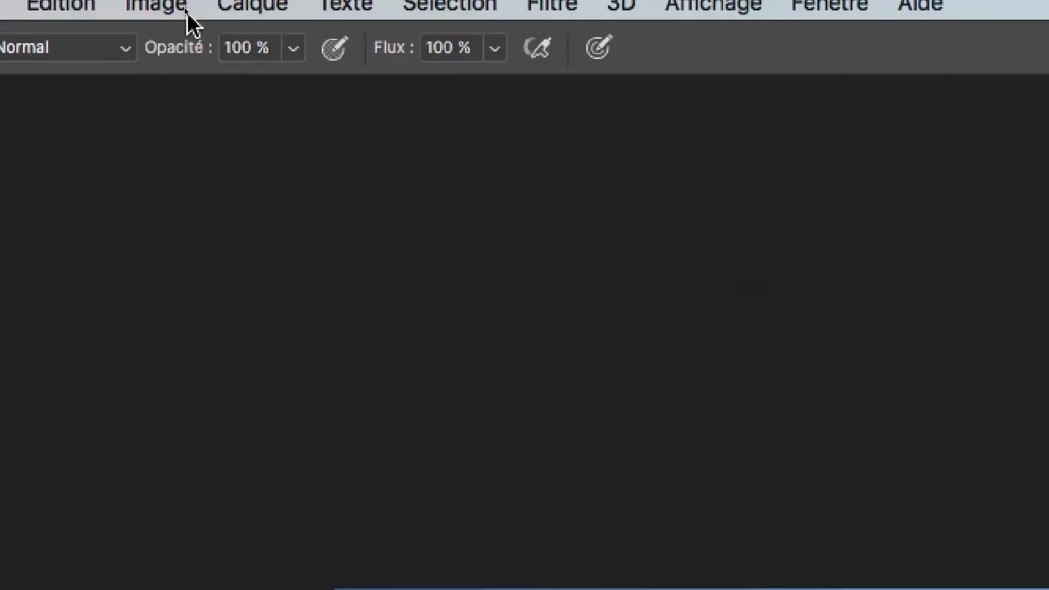
click(293, 48)
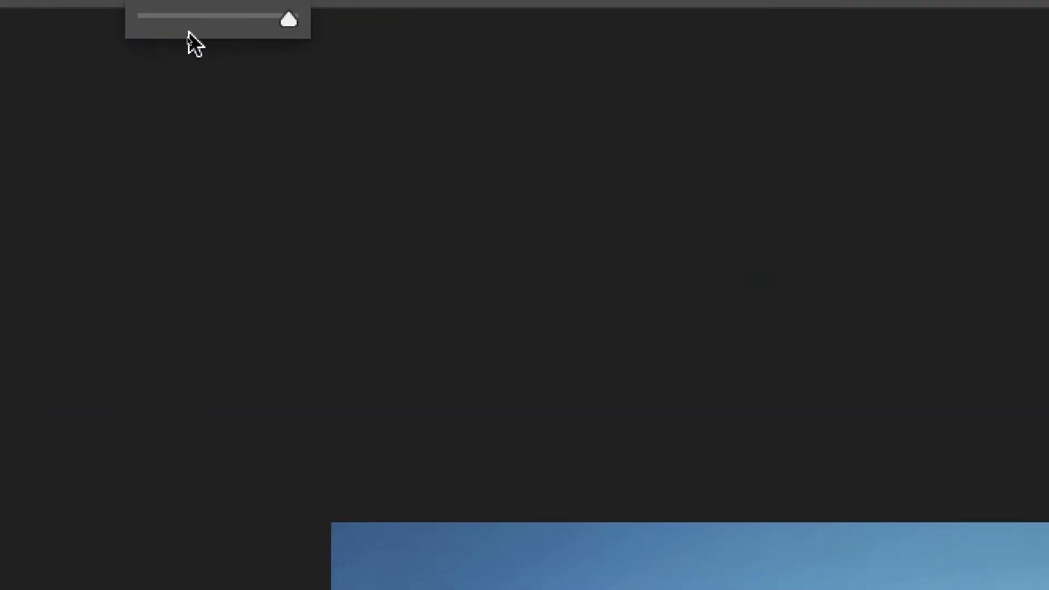
click(214, 17)
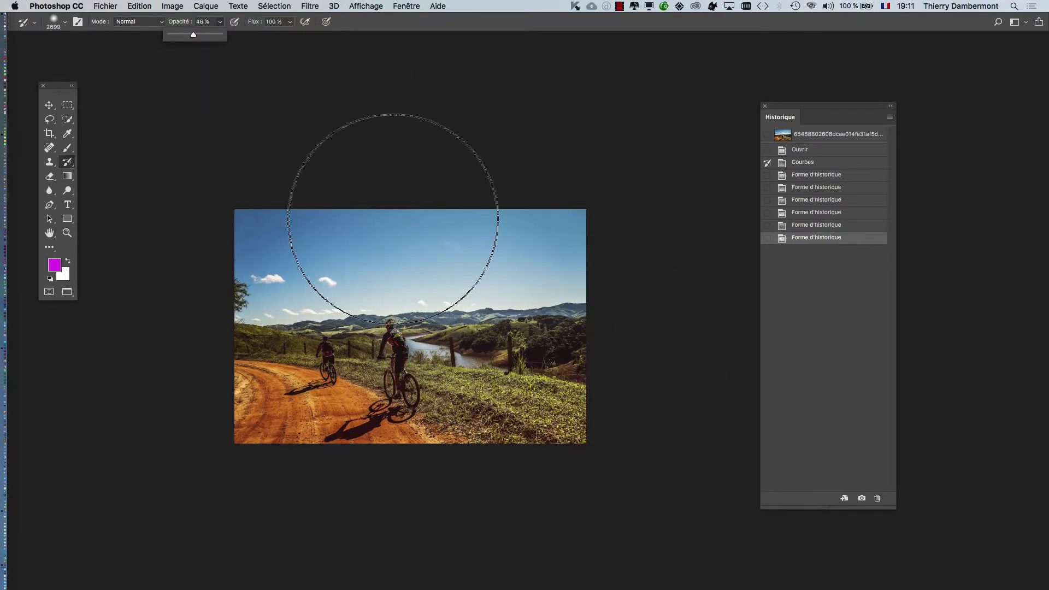
mouse_move(444, 146)
mouse_down()
mouse_move(558, 158)
mouse_move(645, 250)
mouse_move(593, 433)
mouse_move(447, 538)
mouse_move(343, 541)
mouse_move(216, 470)
mouse_move(155, 290)
mouse_move(233, 154)
mouse_move(468, 121)
mouse_move(671, 141)
mouse_move(774, 439)
mouse_up()
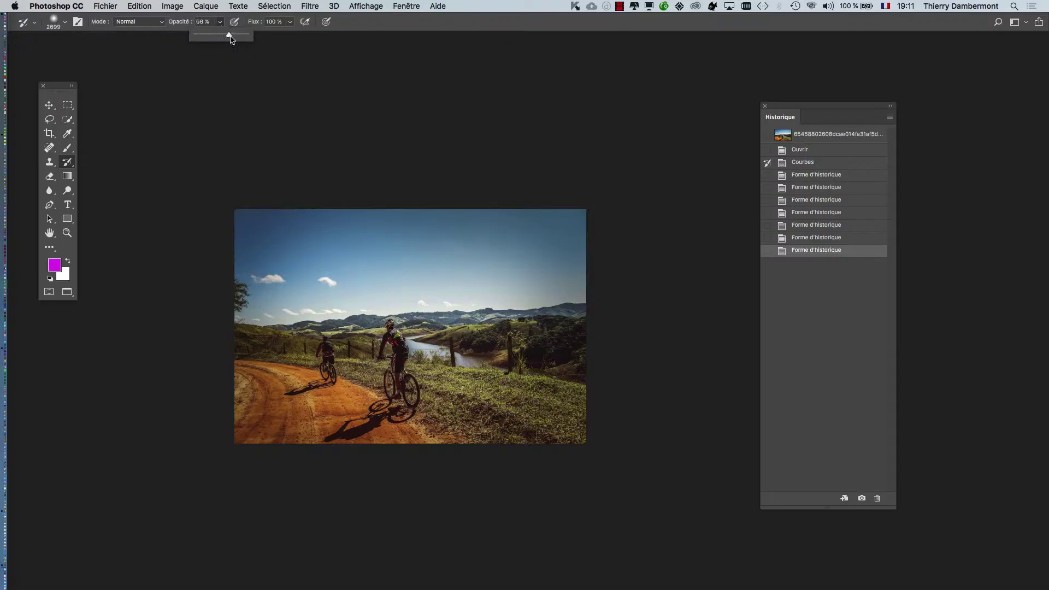
- Try a stronger darkening stroke around the photo with the History Brush at a higher opacity, and undo it
mouse_move(176, 227)
mouse_down()
mouse_move(481, 164)
mouse_move(656, 262)
mouse_move(536, 471)
mouse_move(229, 445)
mouse_move(115, 199)
mouse_up()
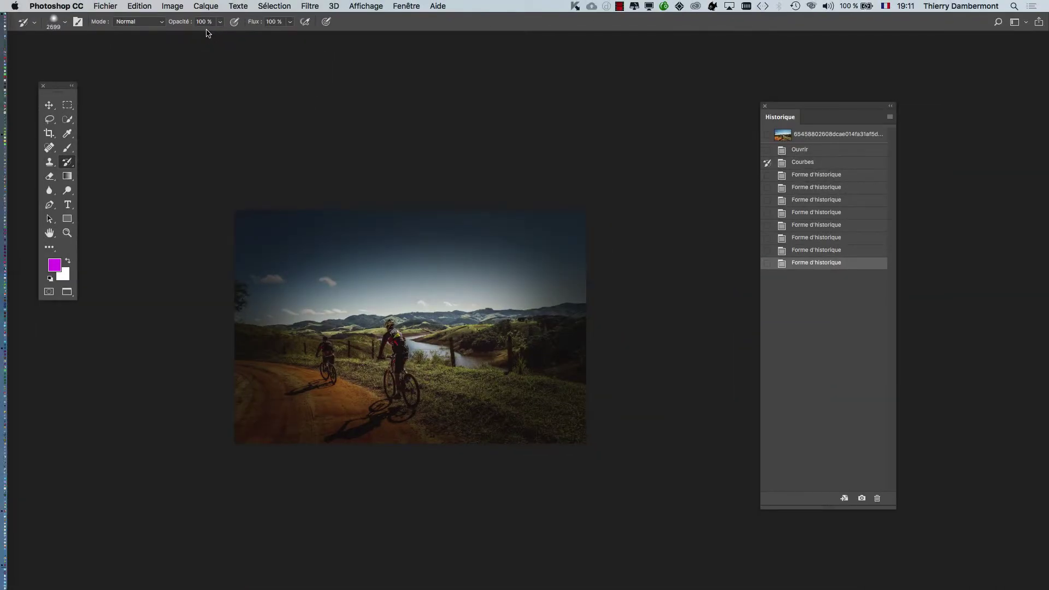
key(super+z)
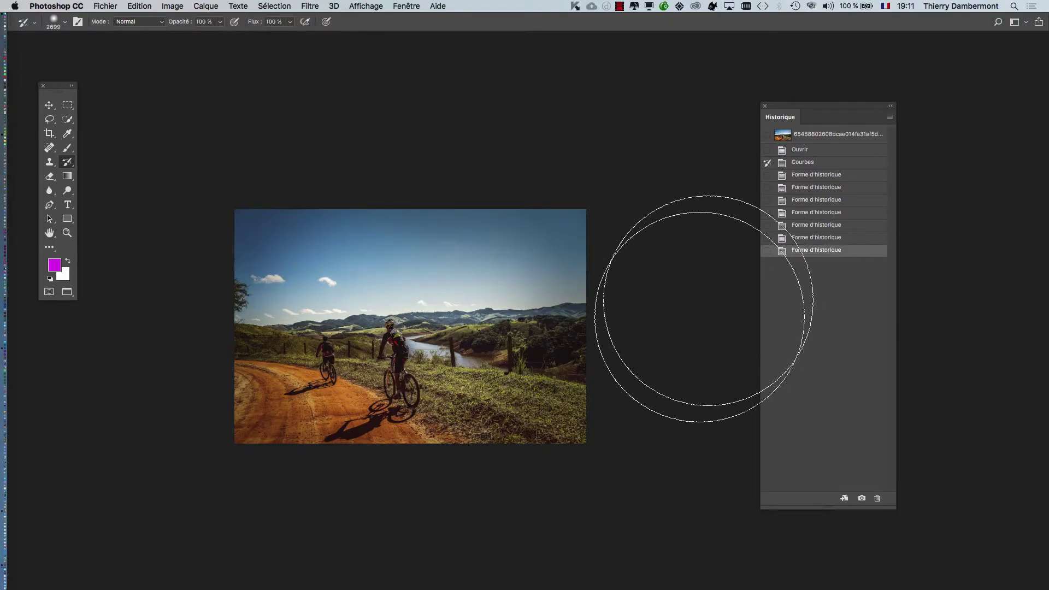
- Save the edited photo under the new name cyclistes-V1.jpg in JPEG format in the Photoshop techniques créatives folder
click(105, 6)
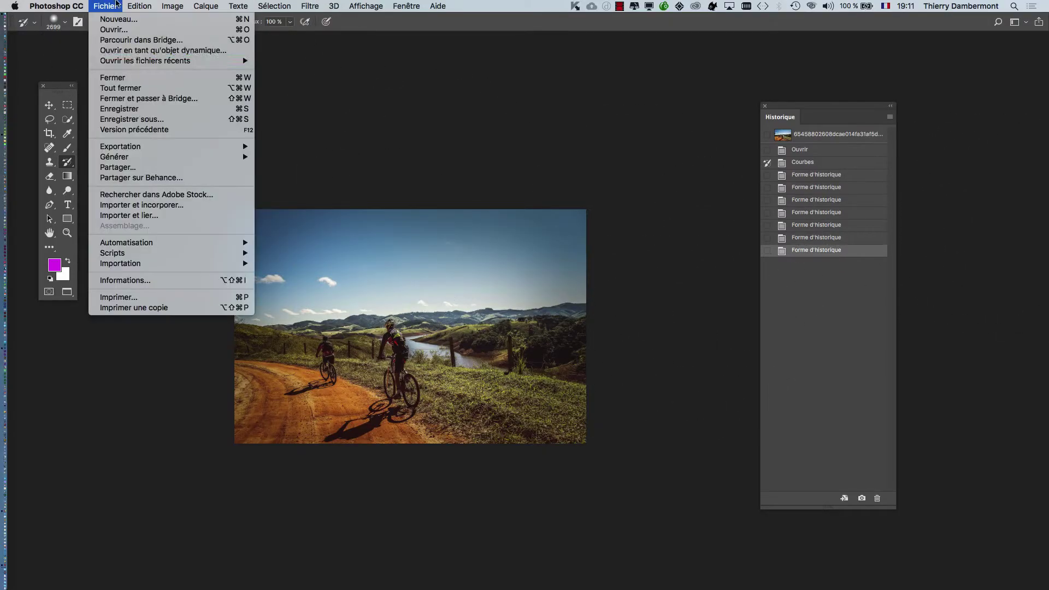
click(154, 122)
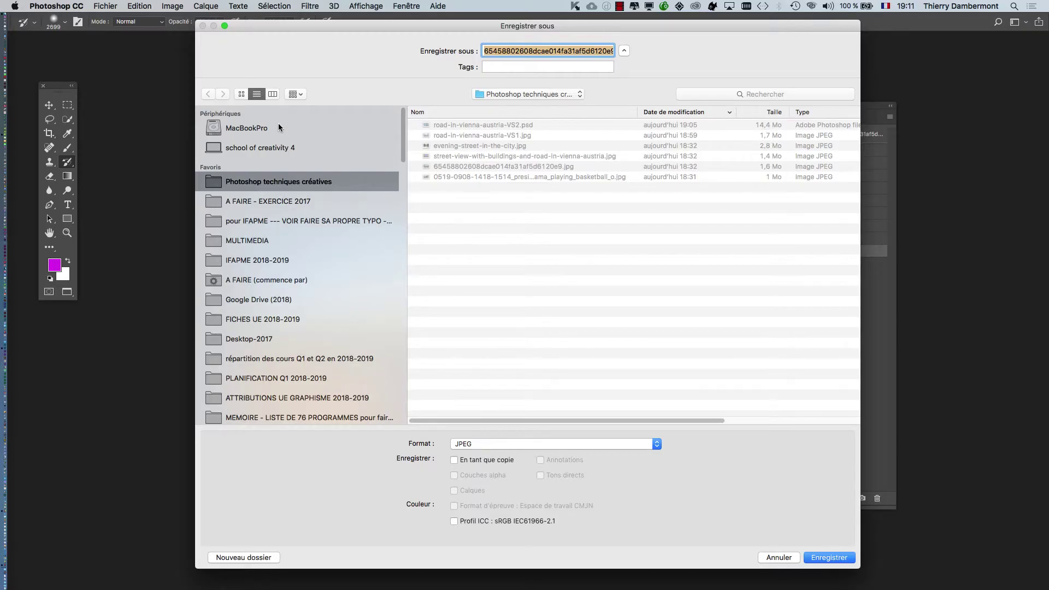
click(604, 48)
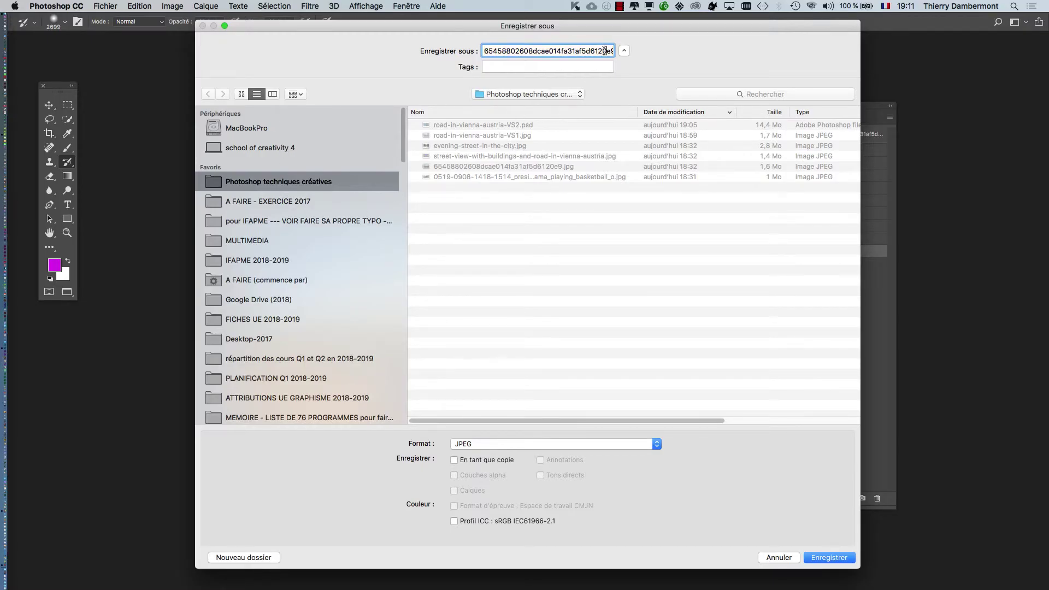
drag(604, 48, 501, 52)
key(BackSpace)
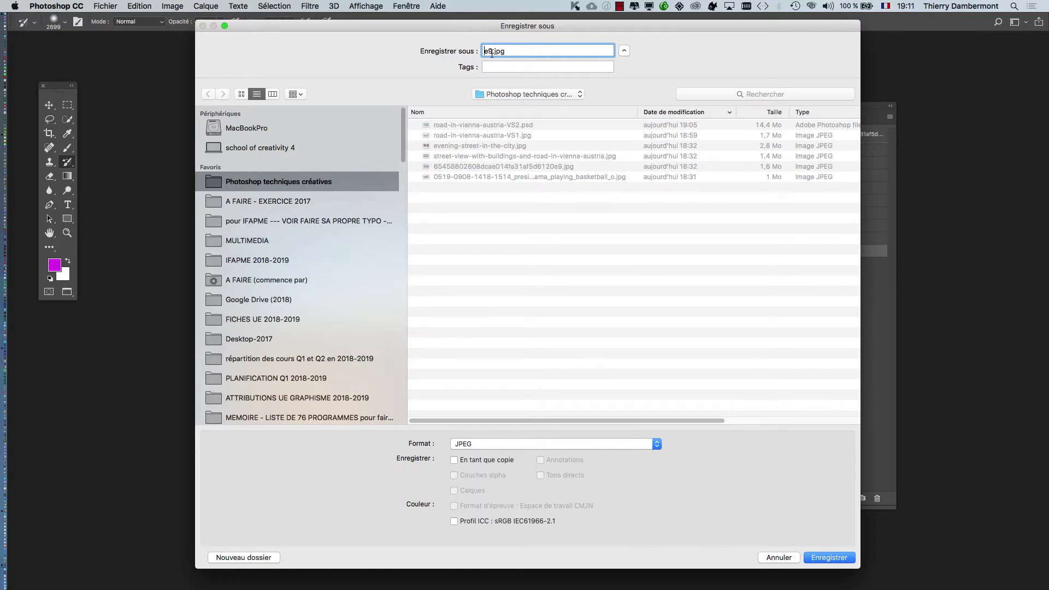
double_click(491, 53)
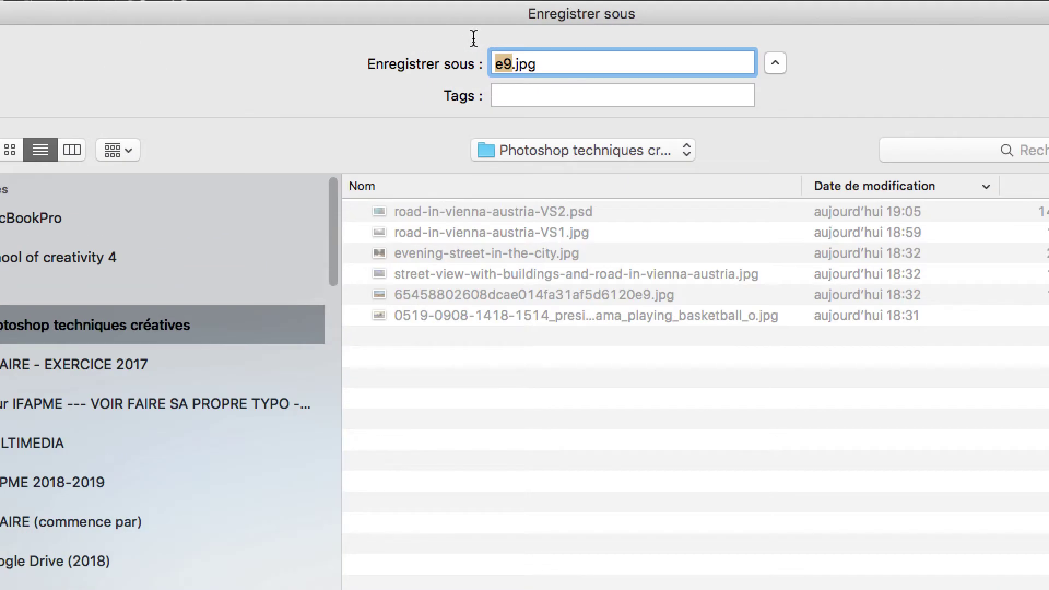
text(cyclistes-)
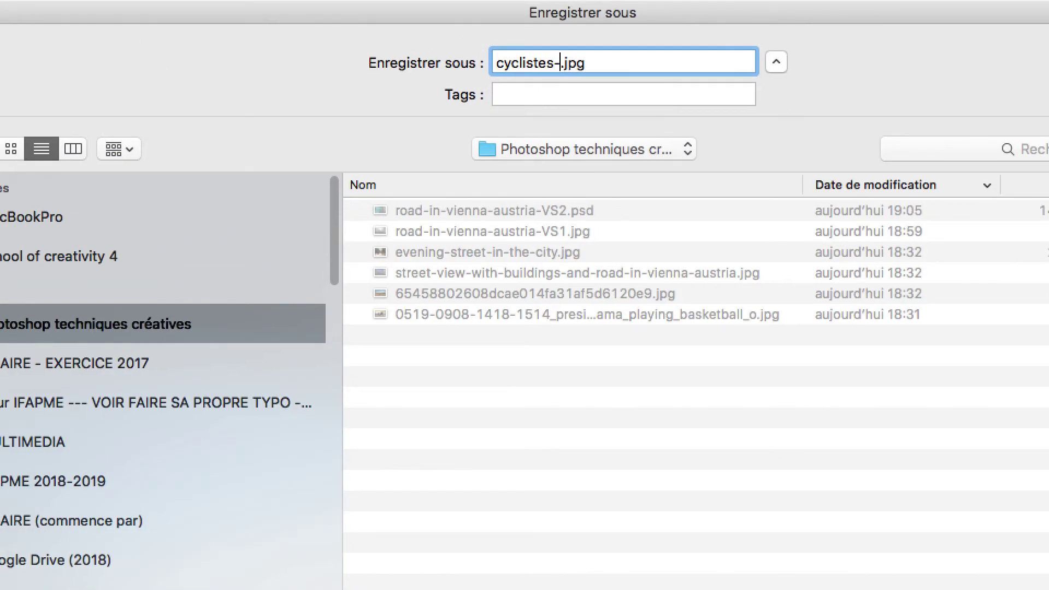
text(V1)
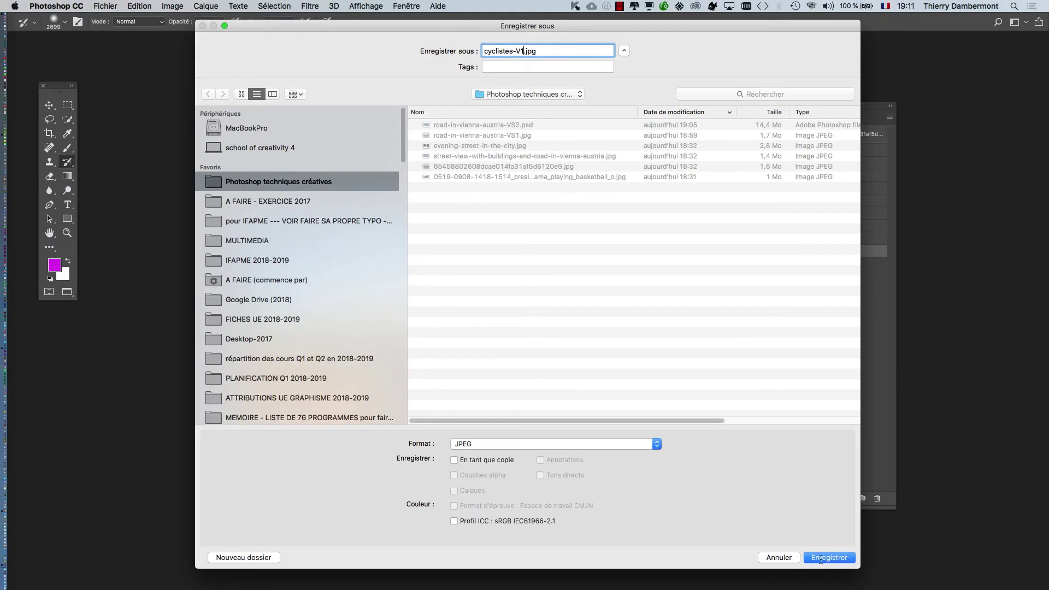
click(820, 560)
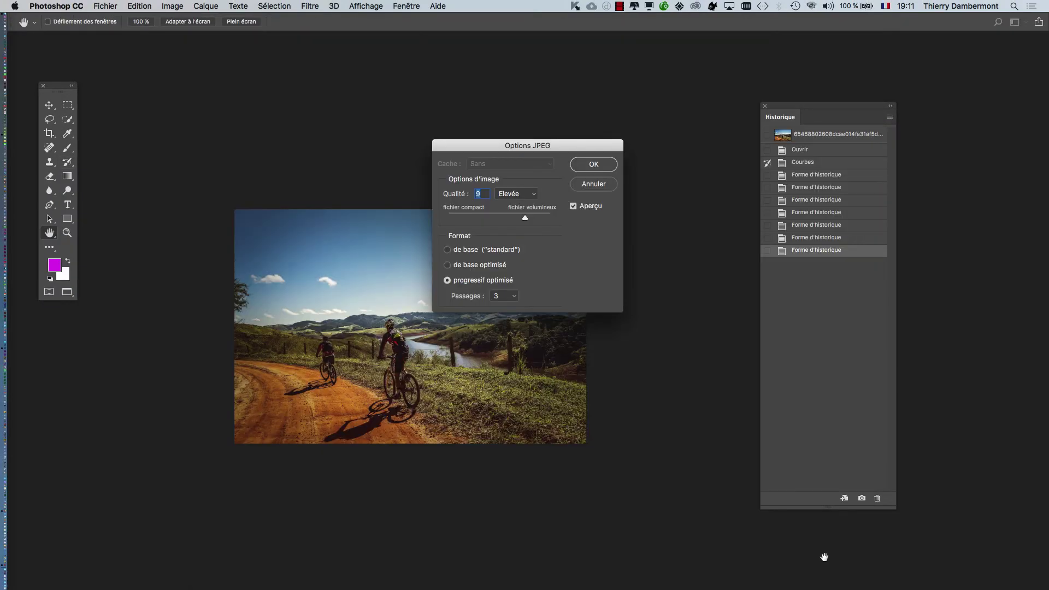